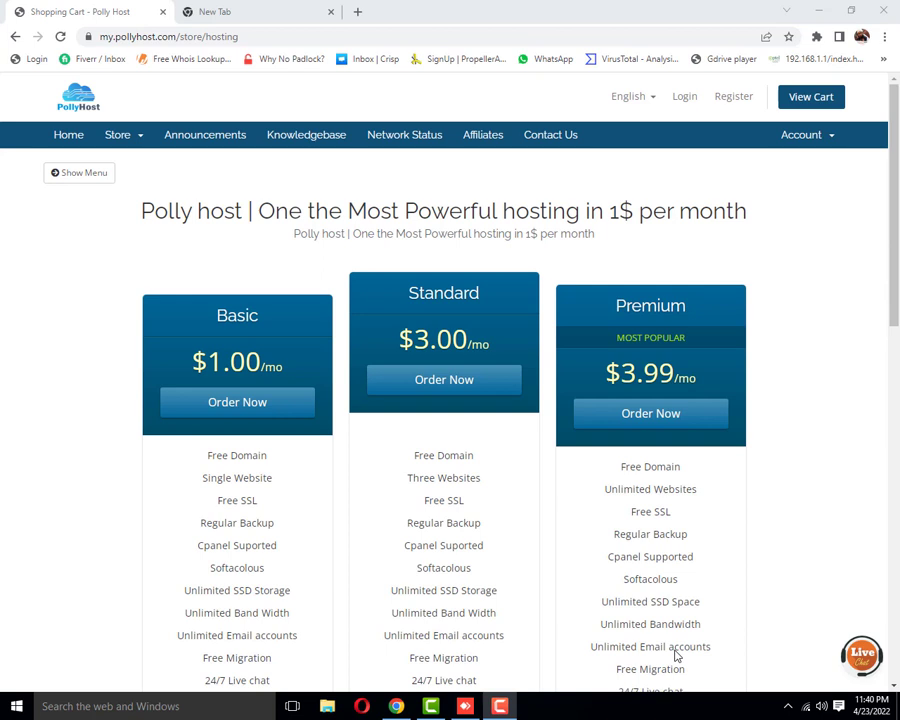
Sign in to the PollyHost client area via Account > Login using the saved credentials
{"action": "left_click", "coordinate": [127, 145]}
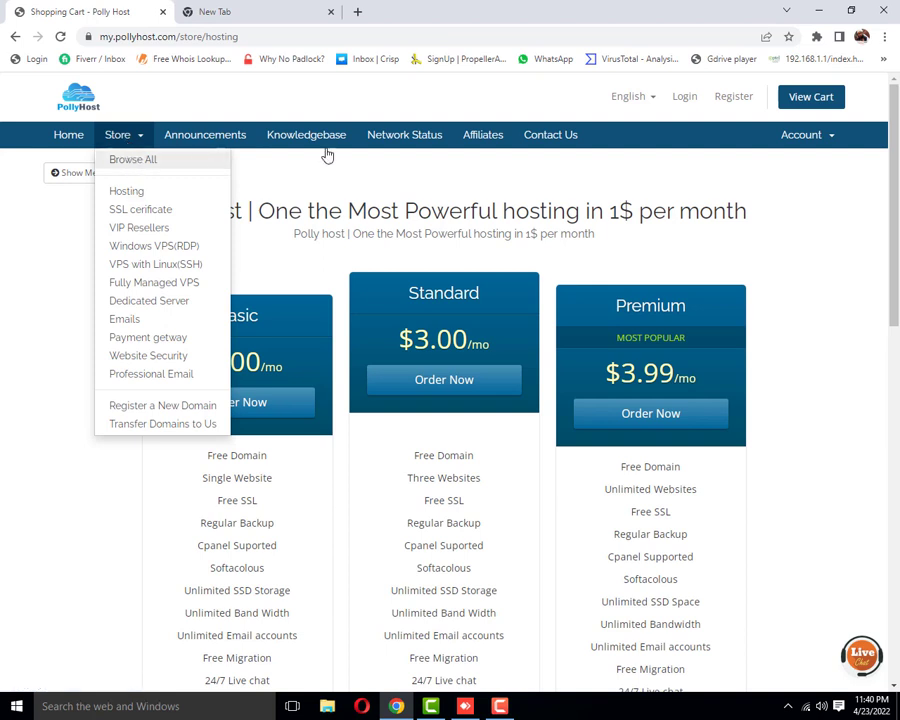
{"action": "left_click", "coordinate": [795, 137]}
{"action": "left_click", "coordinate": [784, 163]}
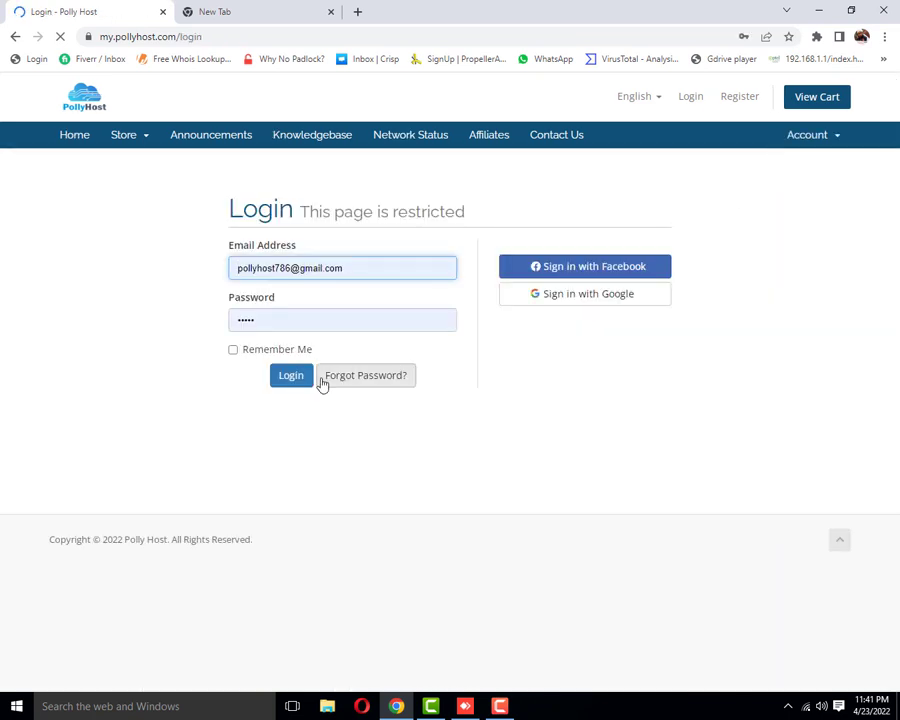
{"action": "left_click", "coordinate": [299, 379]}
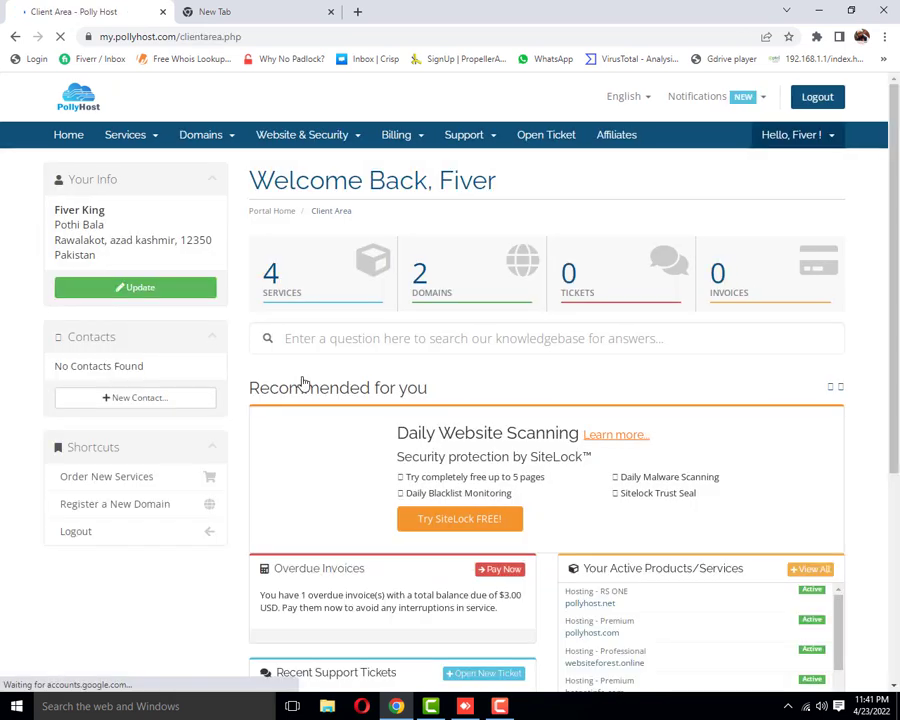
Open the Pollyhost.net hosting service details and launch its cPanel
{"action": "scroll", "coordinate": [420, 620], "scroll_direction": "down", "scroll_amount": 3}
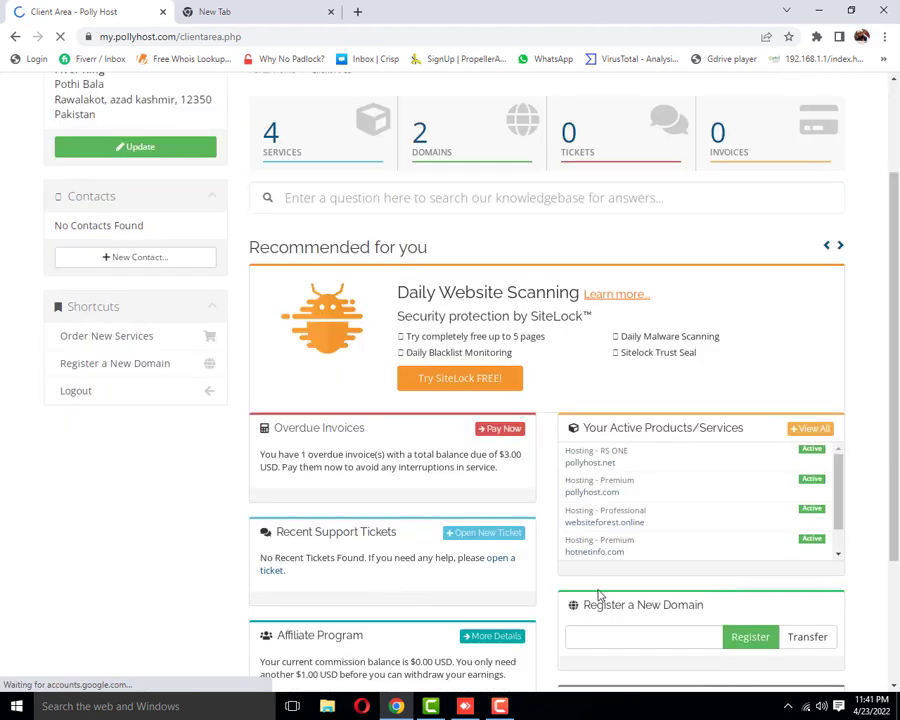
{"action": "left_click", "coordinate": [651, 462]}
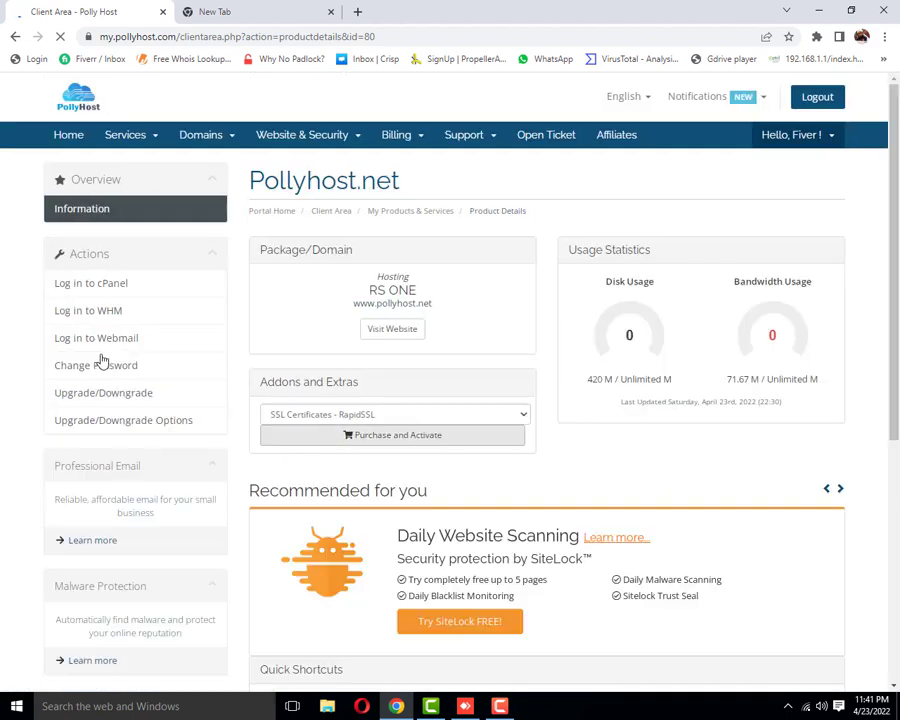
{"action": "left_click", "coordinate": [85, 288]}
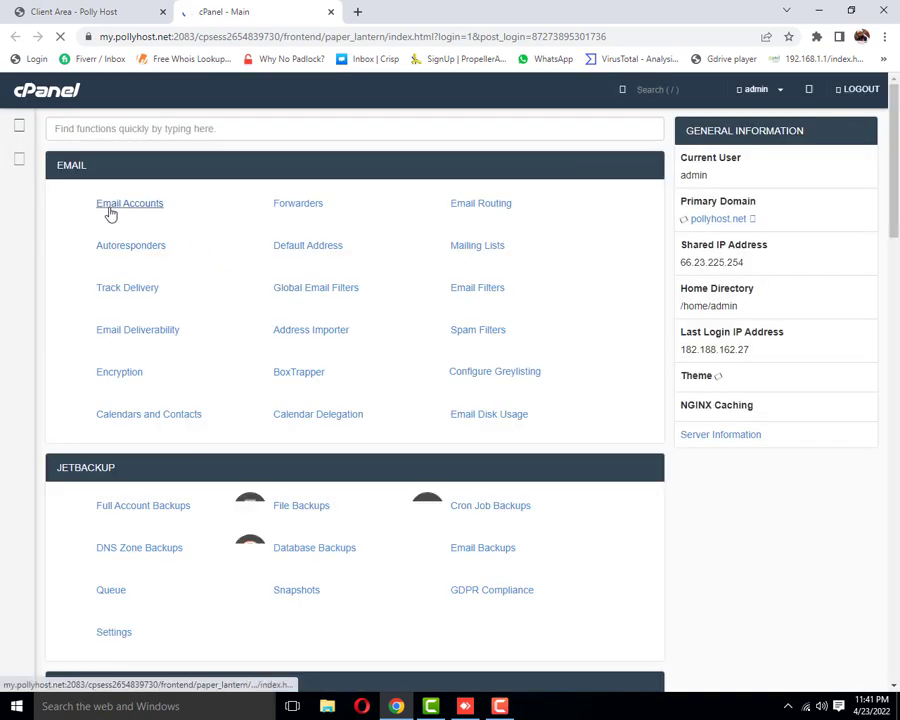
Open cPanel's Email Accounts page listing the existing pollyhost.net mailboxes
{"action": "left_click", "coordinate": [111, 210]}
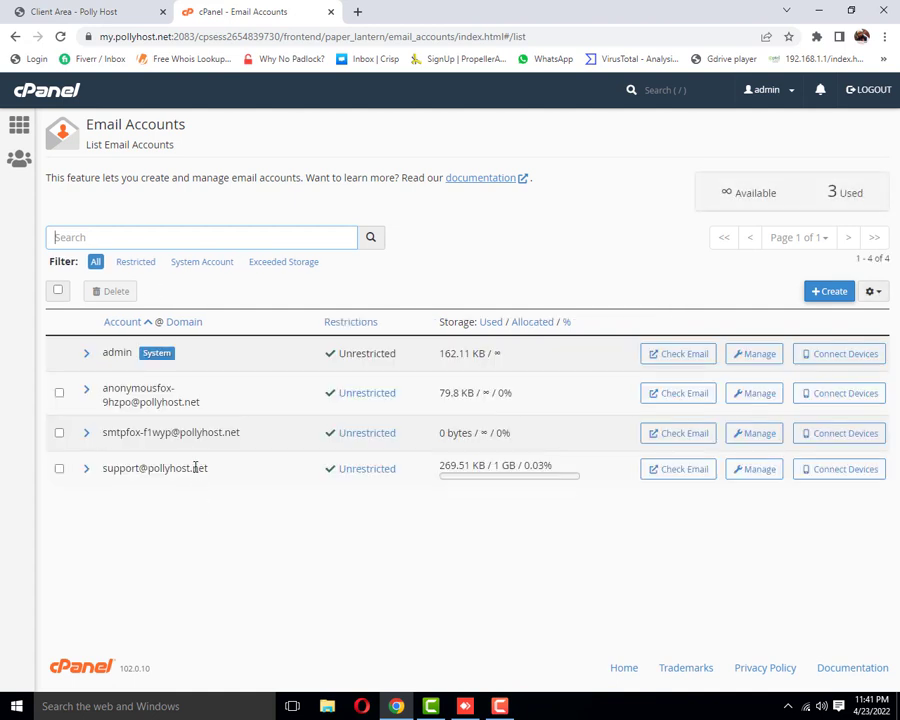
{"action": "left_click", "coordinate": [656, 432]}
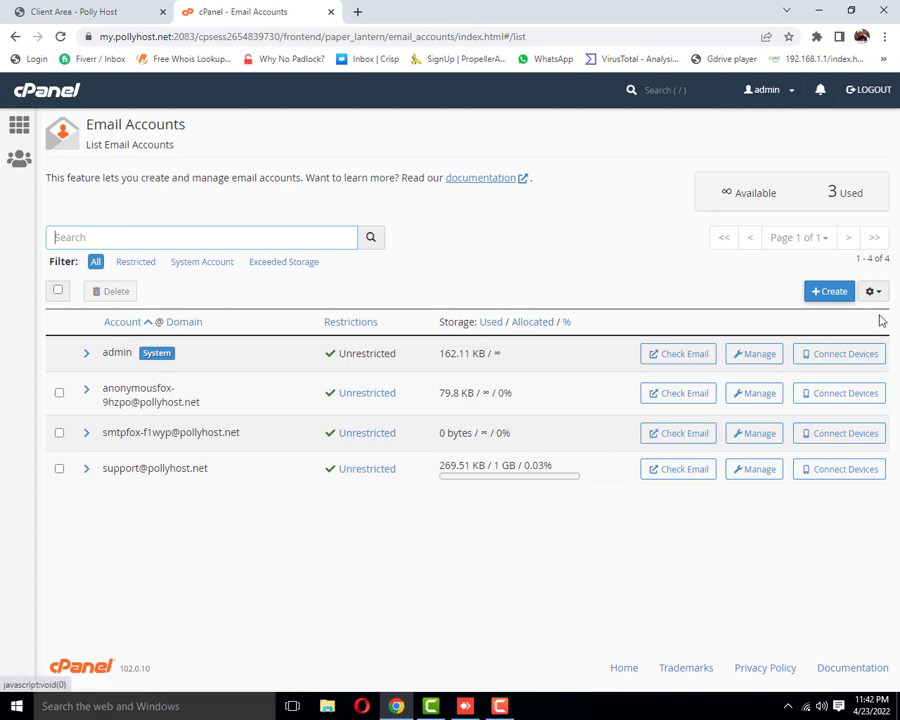
Create a mailbox with username 'test' and a saved password, then dismiss the browser prompt
{"action": "left_click", "coordinate": [831, 293]}
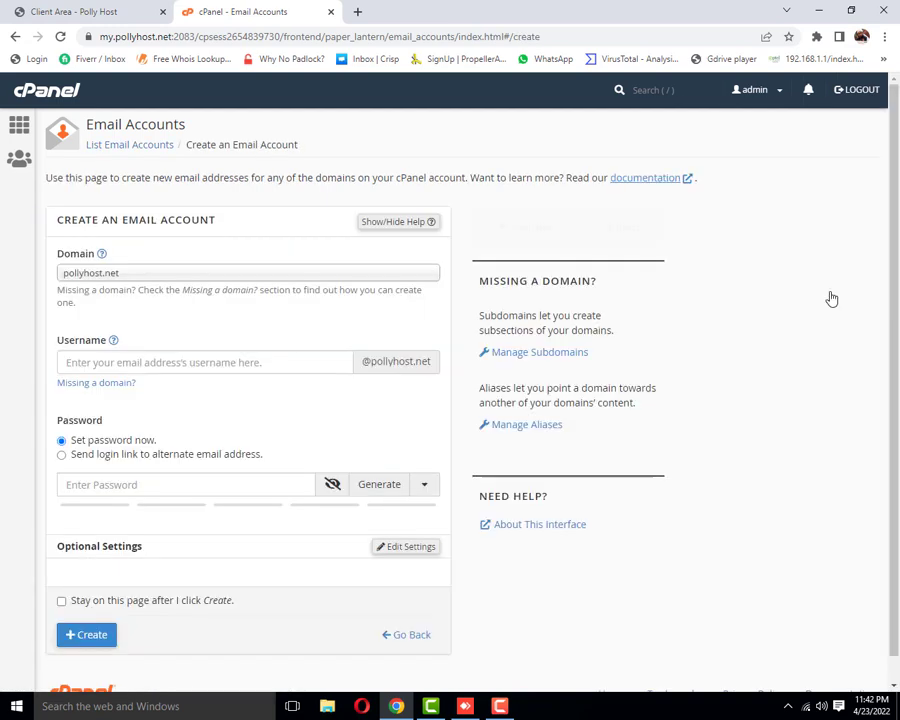
{"action": "left_click", "coordinate": [175, 358]}
{"action": "type", "text": "test"}
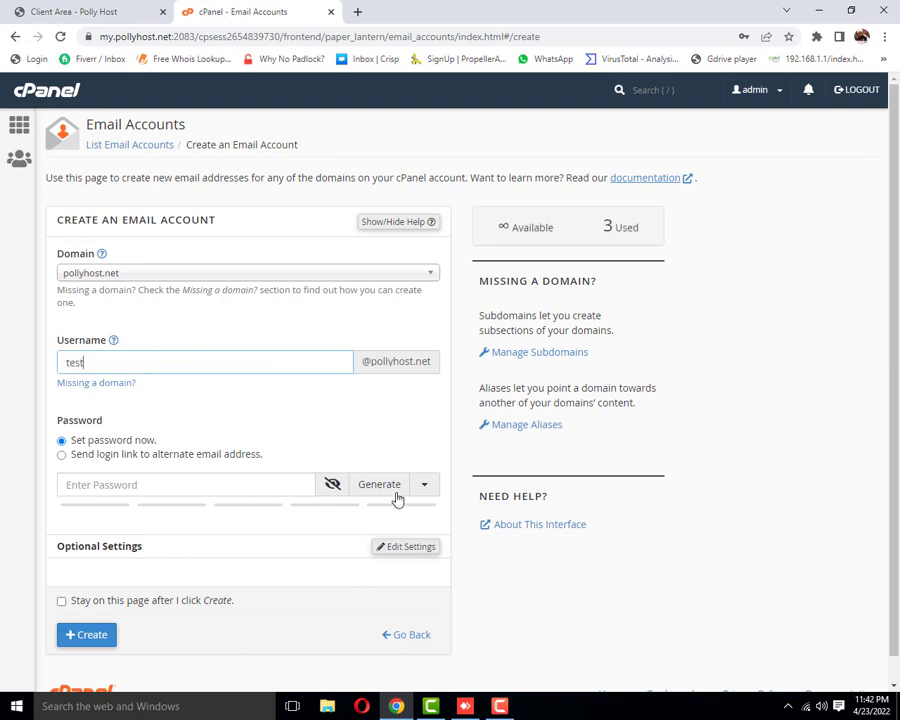
{"action": "left_click", "coordinate": [279, 485]}
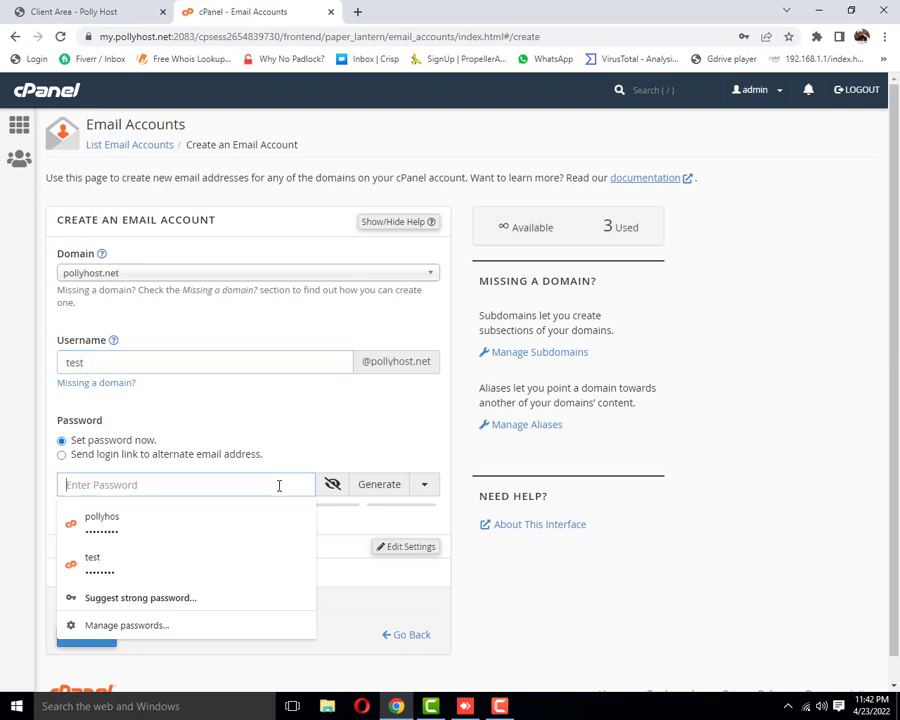
{"action": "left_click", "coordinate": [200, 518]}
{"action": "scroll", "coordinate": [116, 595], "scroll_direction": "down", "scroll_amount": 1}
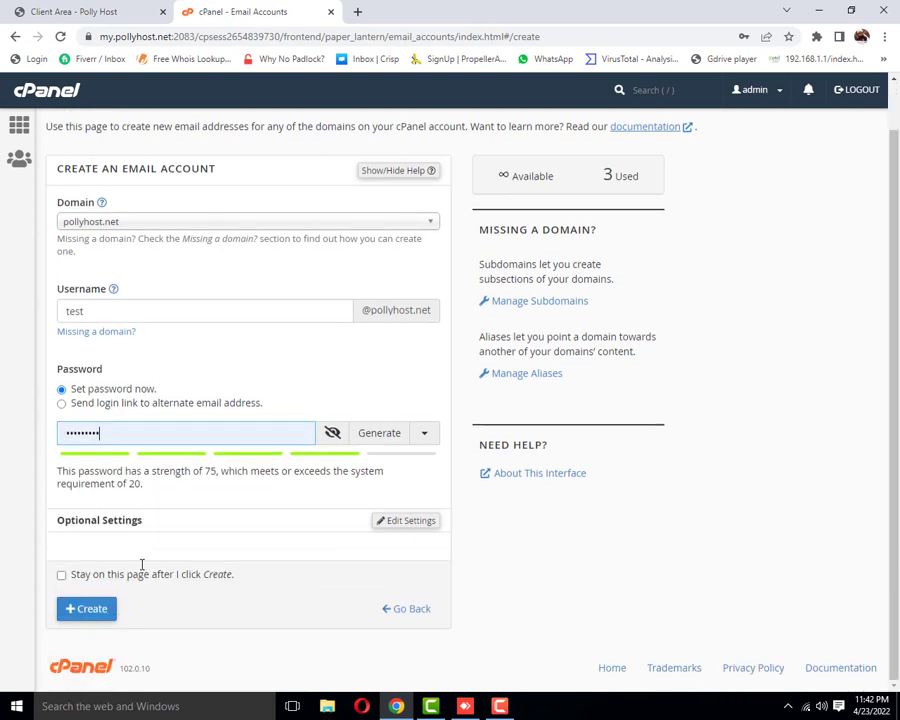
{"action": "left_click", "coordinate": [84, 612]}
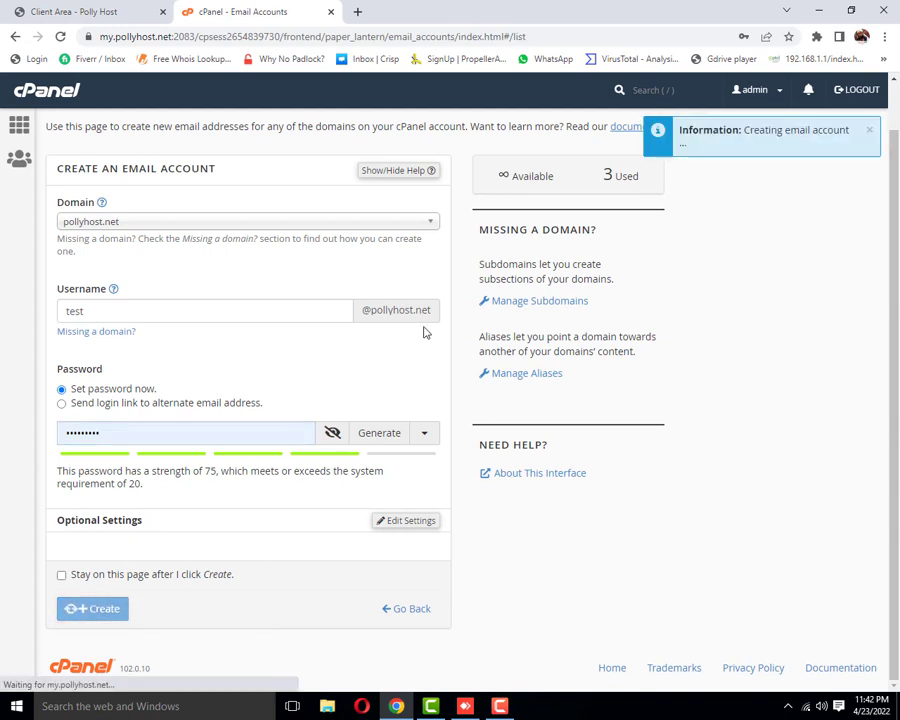
{"action": "left_click", "coordinate": [757, 236]}
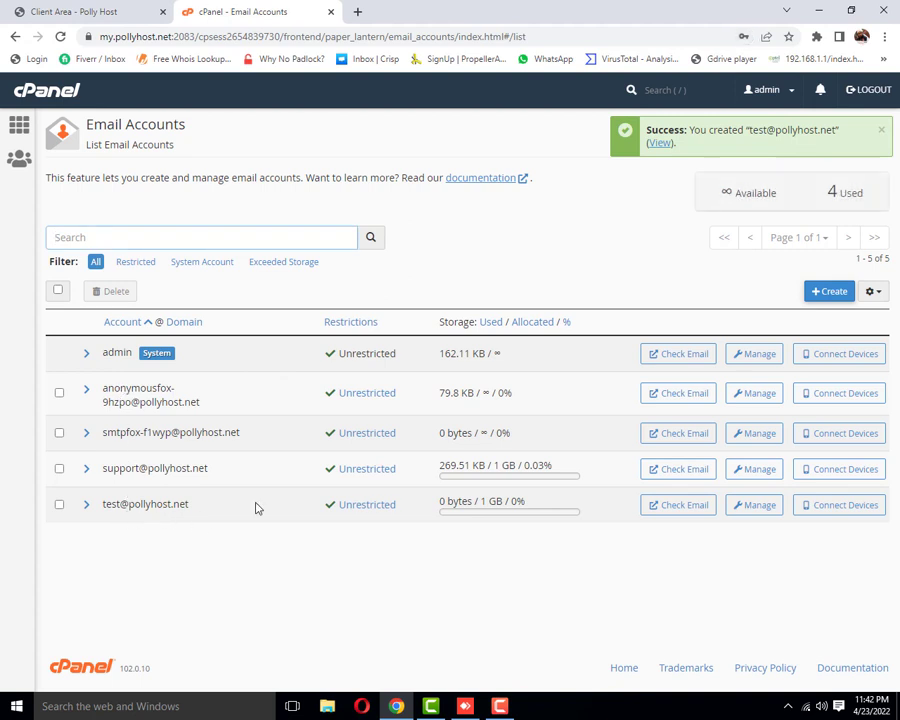
Show the test mailbox's Connect Devices page with mail.pollyhost.net, IMAP 993 and SMTP 465
{"action": "left_click", "coordinate": [757, 513]}
{"action": "left_click", "coordinate": [842, 509]}
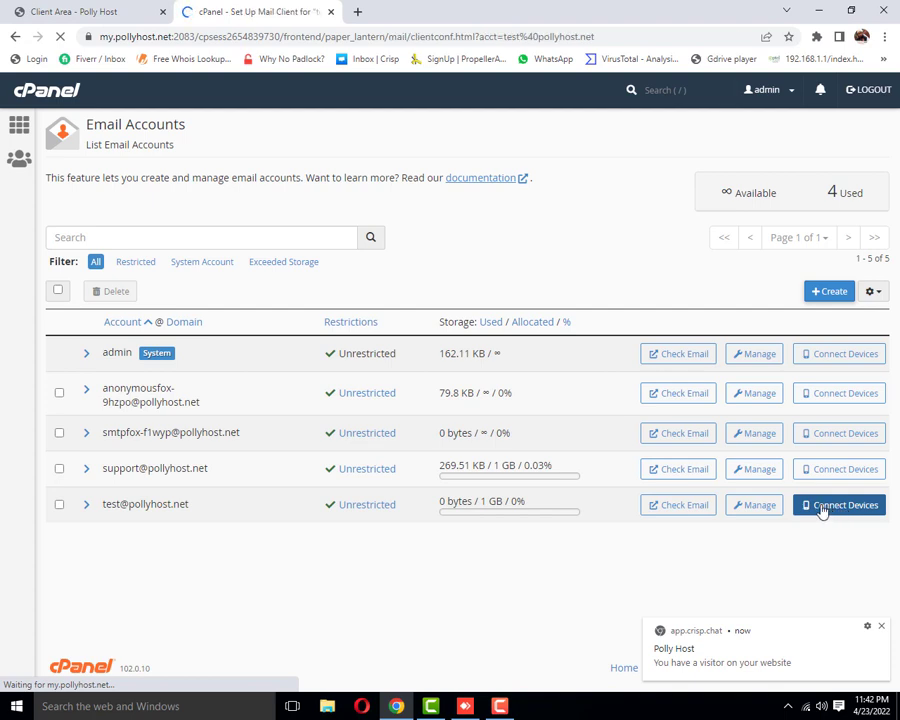
{"action": "scroll", "coordinate": [281, 482], "scroll_direction": "down", "scroll_amount": 2}
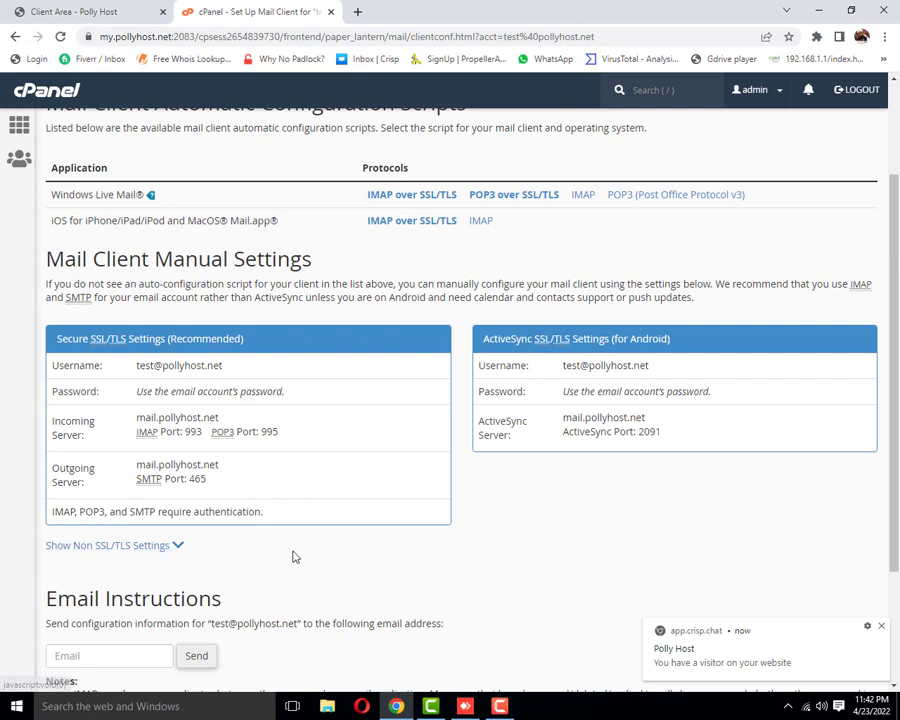
{"action": "scroll", "coordinate": [293, 552], "scroll_direction": "down", "scroll_amount": 2}
{"action": "scroll", "coordinate": [294, 552], "scroll_direction": "up", "scroll_amount": 1}
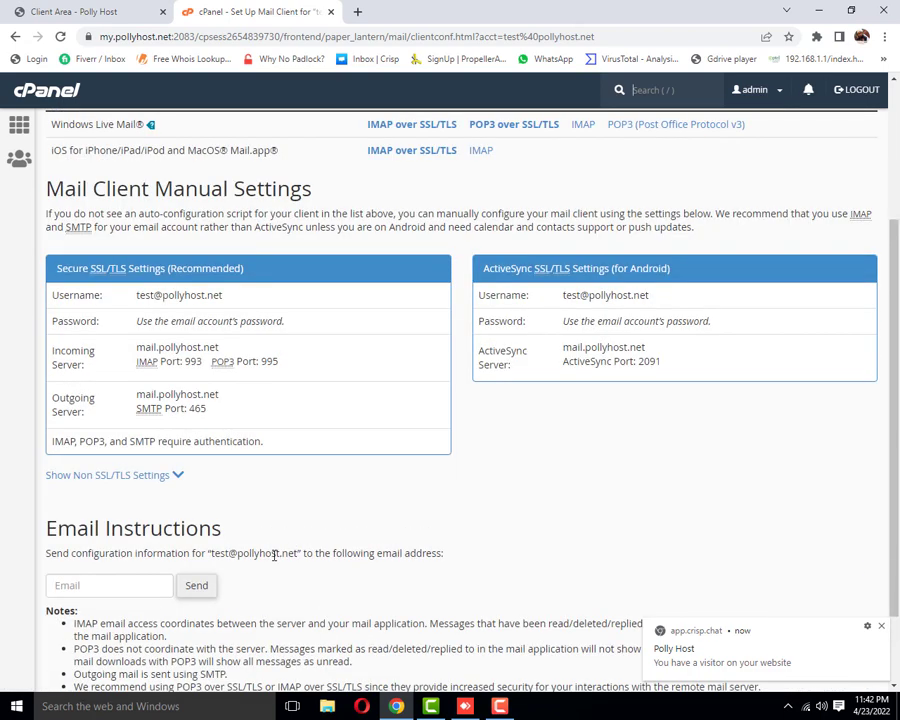
Move between the AnyDesk phone session and cPanel's mail client settings page
{"action": "left_click", "coordinate": [465, 706]}
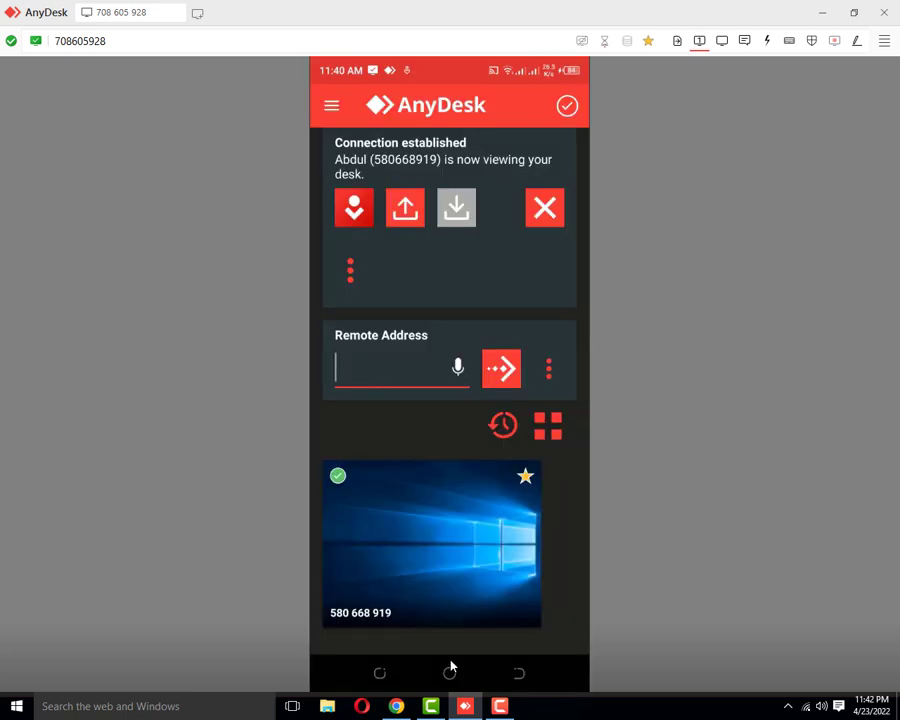
{"action": "left_click", "coordinate": [450, 672]}
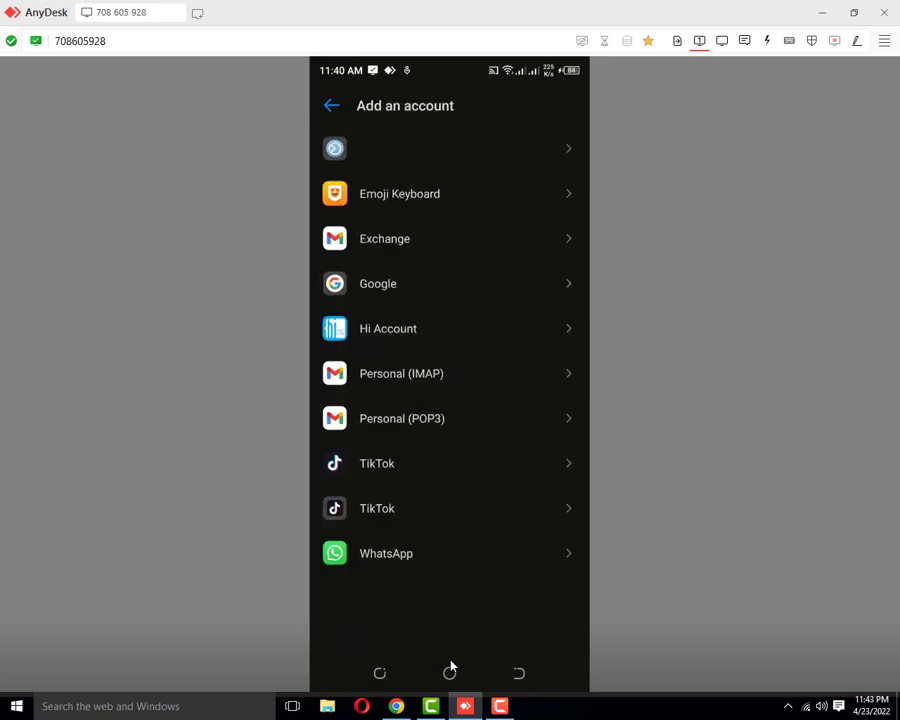
{"action": "left_click", "coordinate": [386, 707]}
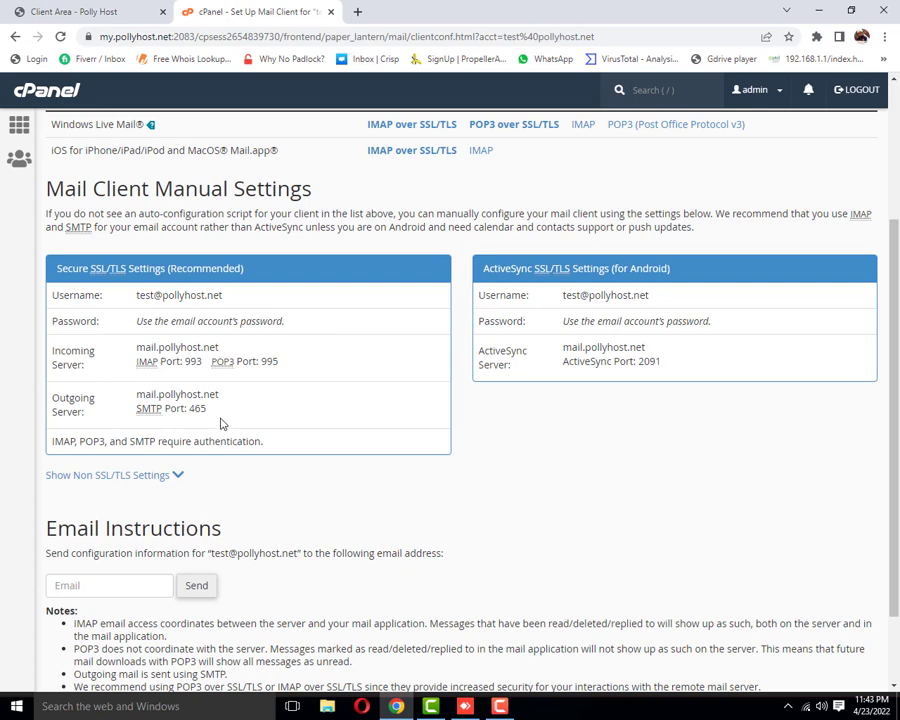
{"action": "left_click", "coordinate": [465, 707]}
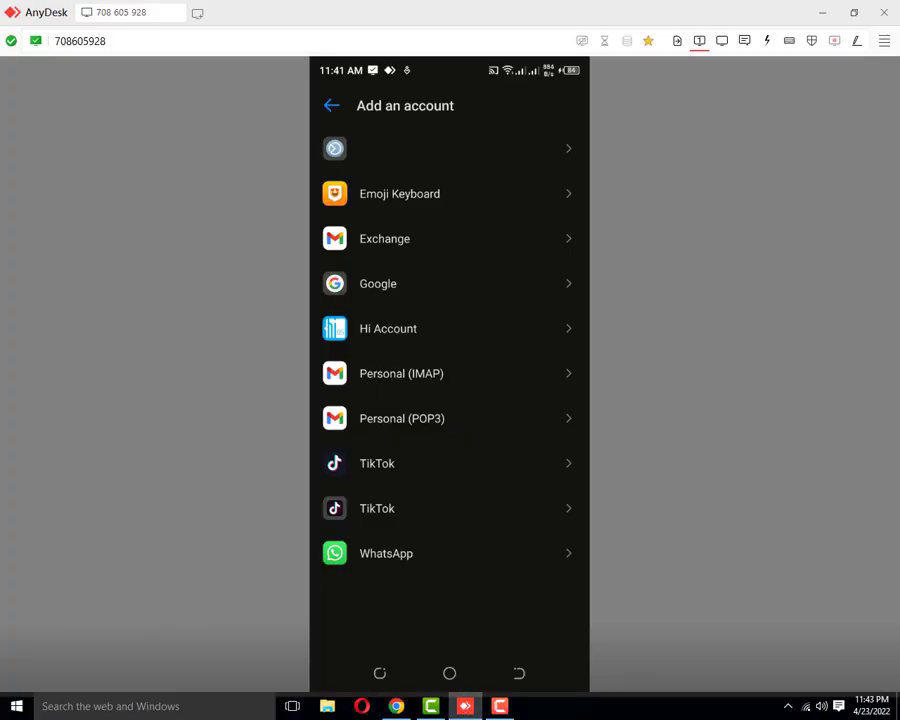
{"action": "left_click", "coordinate": [396, 706]}
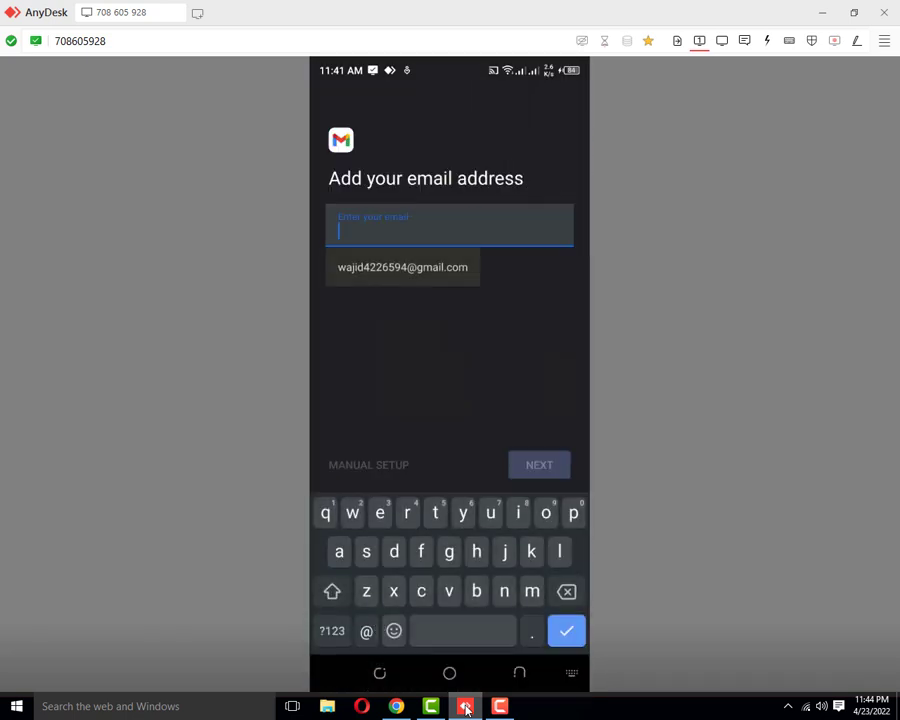
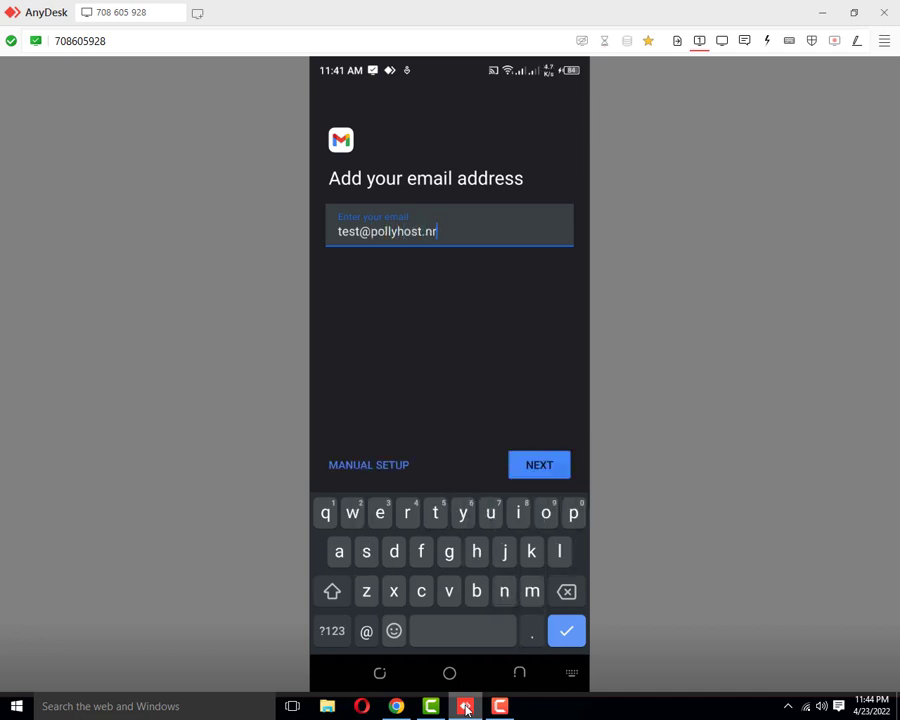
Enter the new test mailbox's address and its password in the phone's mail setup
{"action": "key", "text": "Return"}
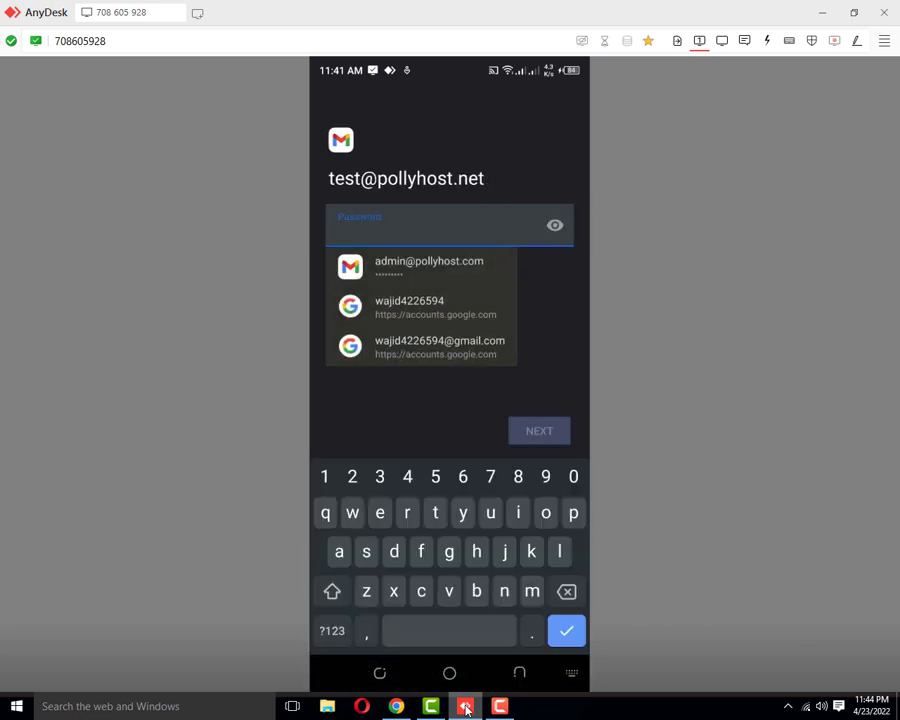
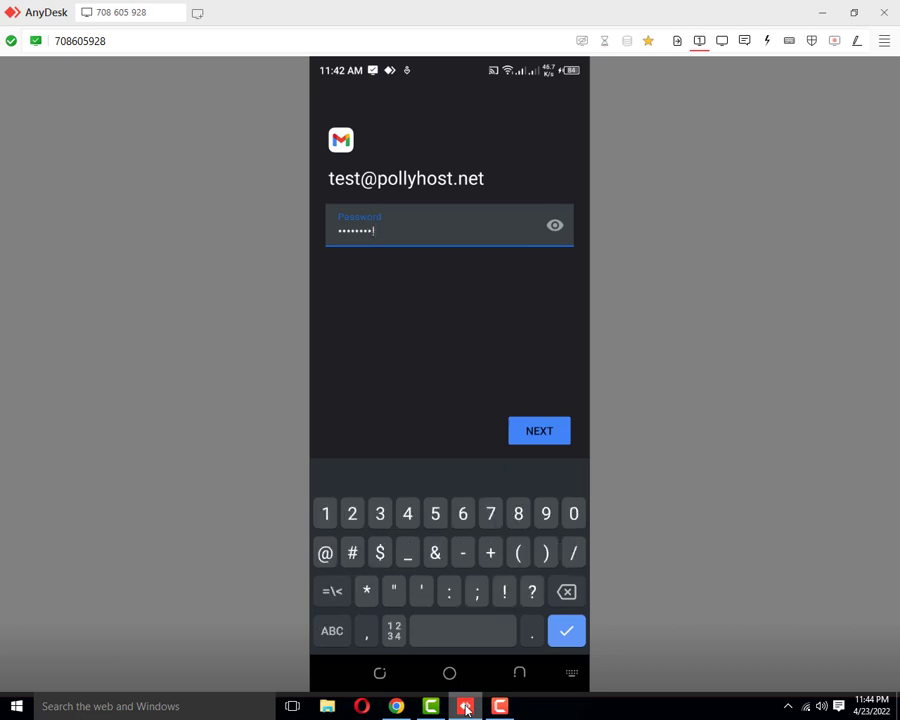
{"action": "key", "text": "Return"}
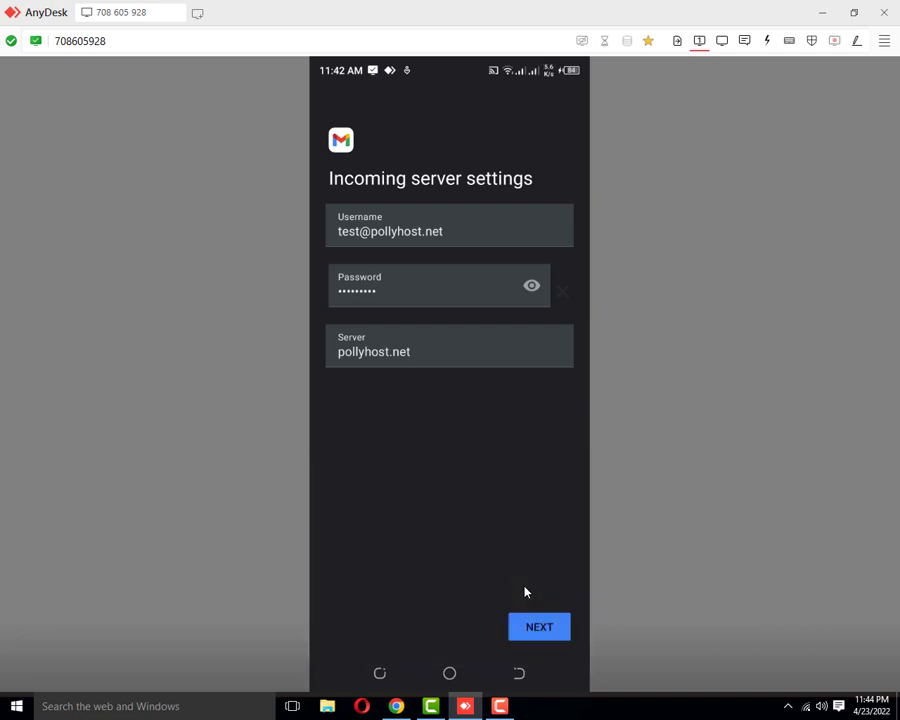
Change the phone's incoming server to mail.pollyhost.net, as cPanel specifies, and submit it
{"action": "left_click", "coordinate": [395, 345]}
{"action": "left_click", "coordinate": [397, 707]}
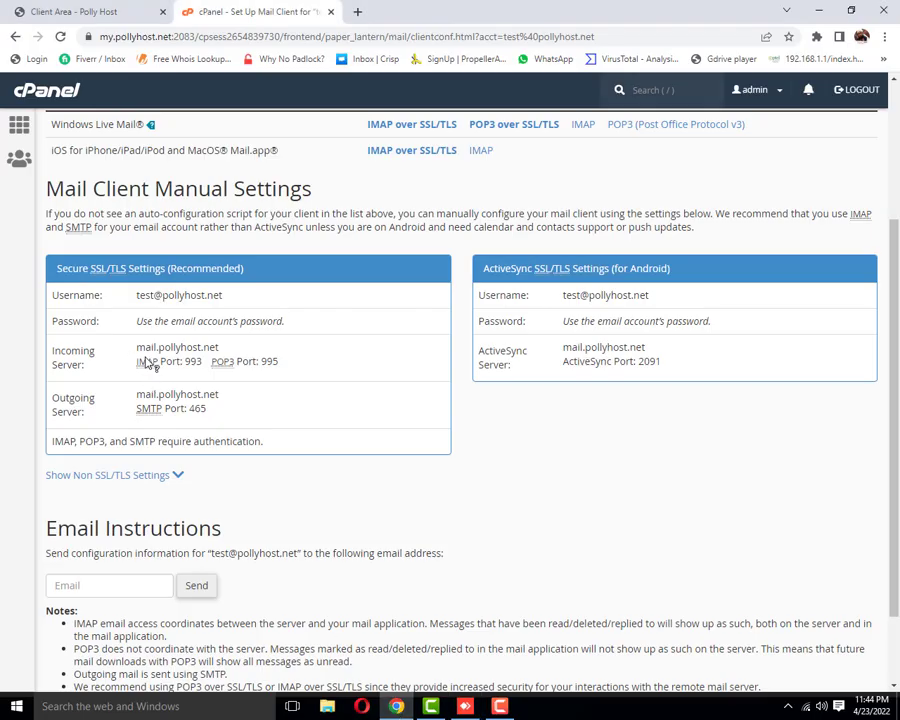
{"action": "left_click", "coordinate": [465, 707]}
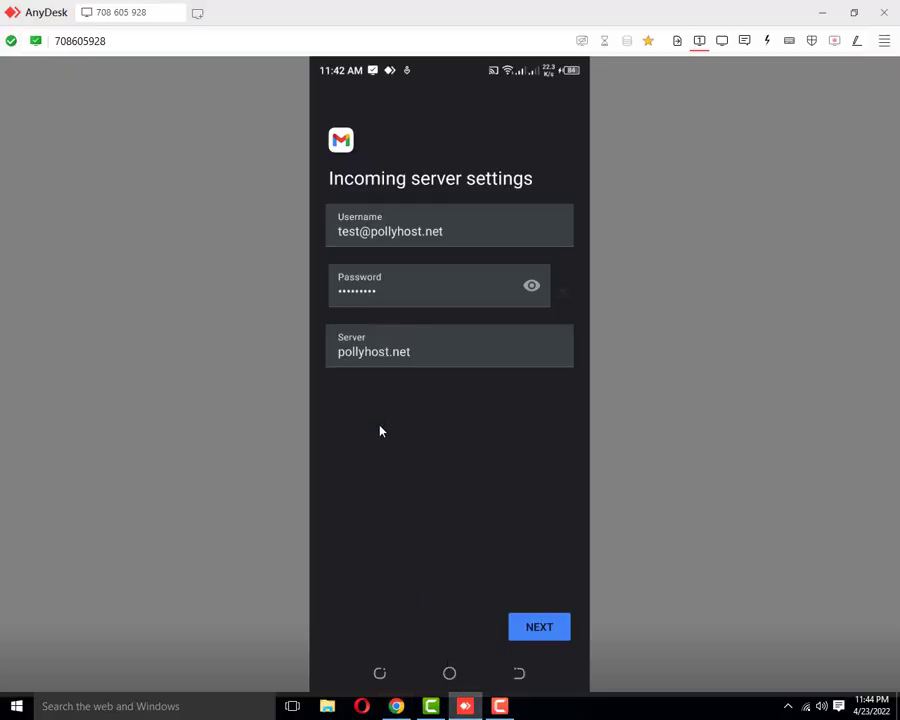
{"action": "type", "text": "mail."}
{"action": "key", "text": "Return"}
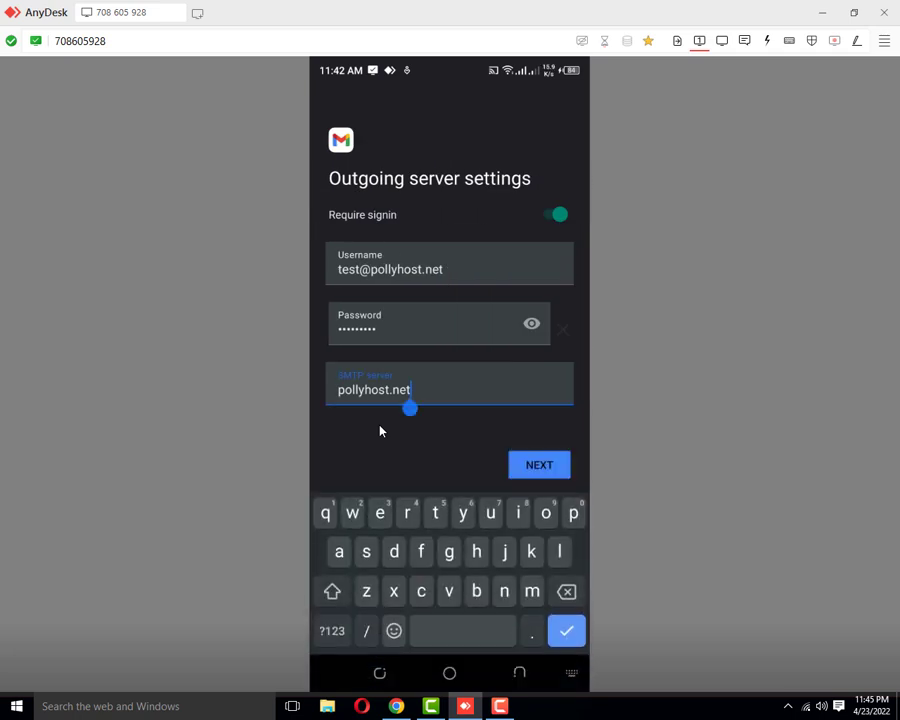
Set outgoing server mail.pollyhost.net, keep default account options, and use sender name Admin
{"action": "type", "text": "mail."}
{"action": "key", "text": "Return"}
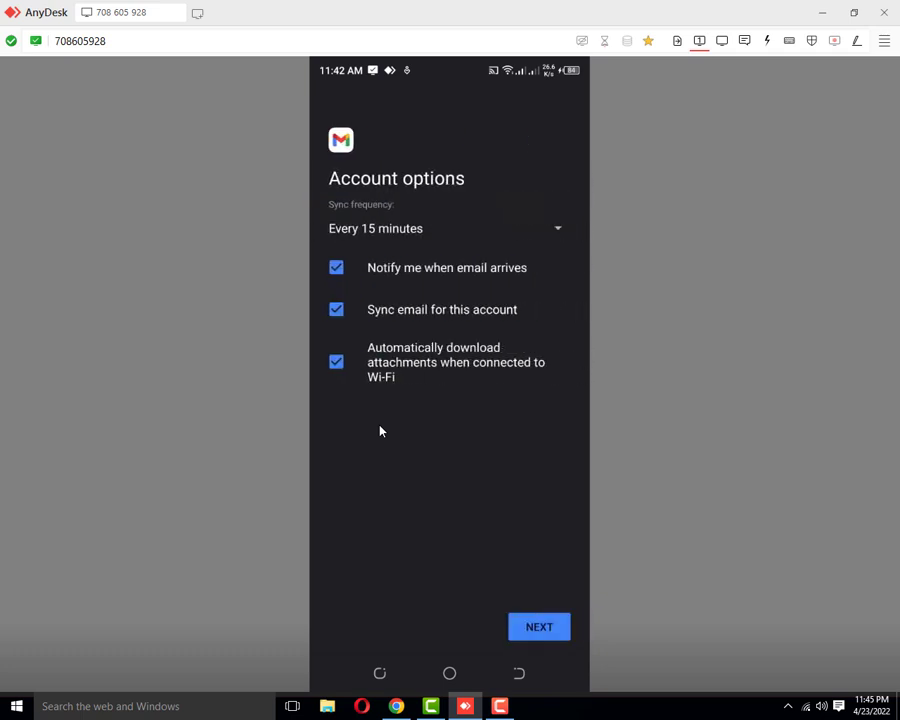
{"action": "key", "text": "Return"}
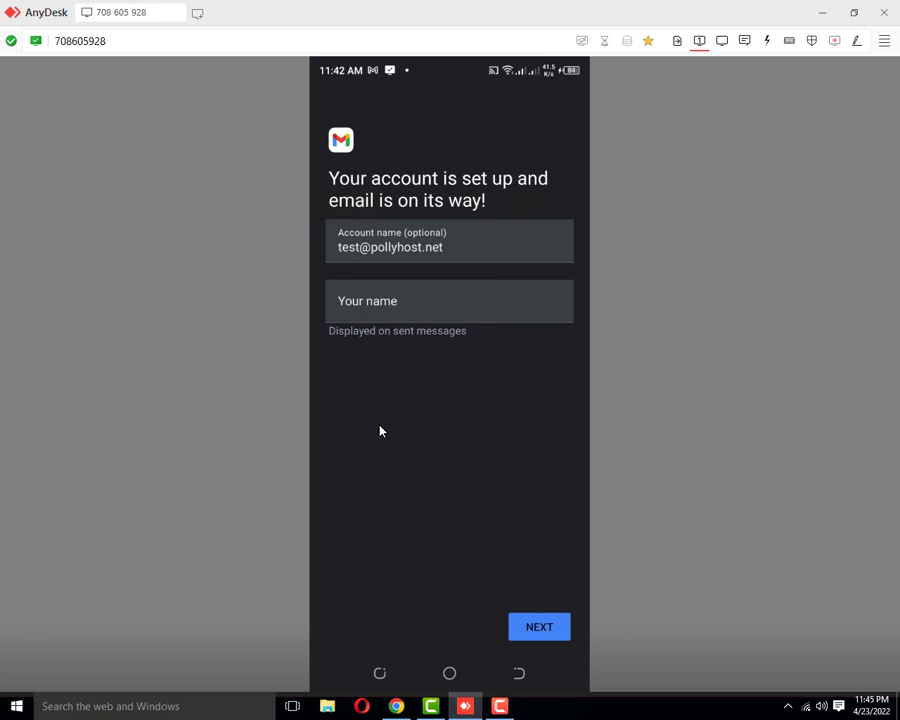
{"action": "key", "text": "Tab"}
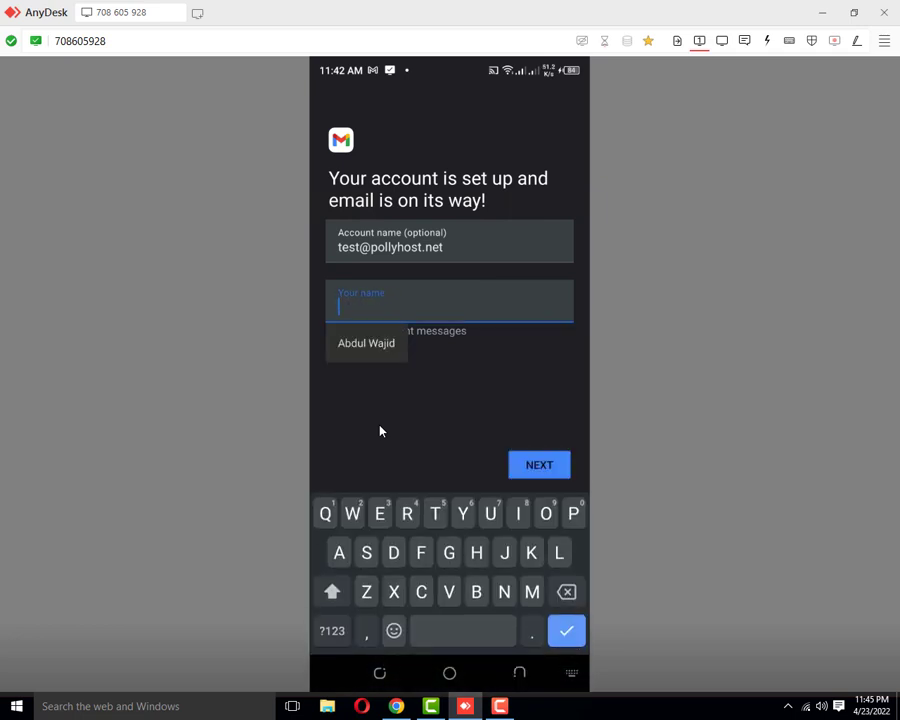
{"action": "type", "text": "A"}
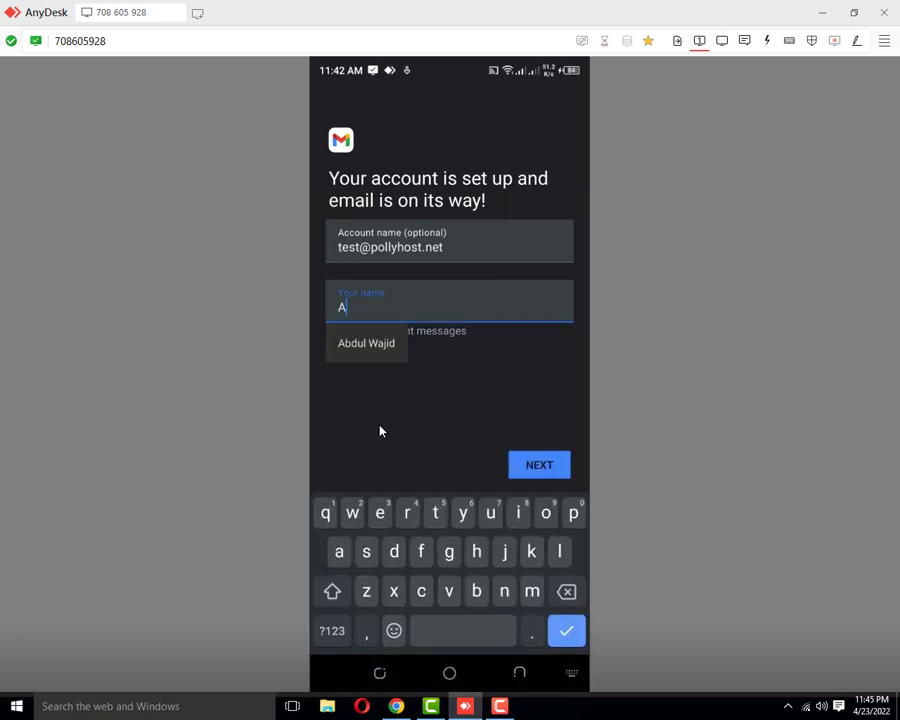
{"action": "type", "text": "dmin"}
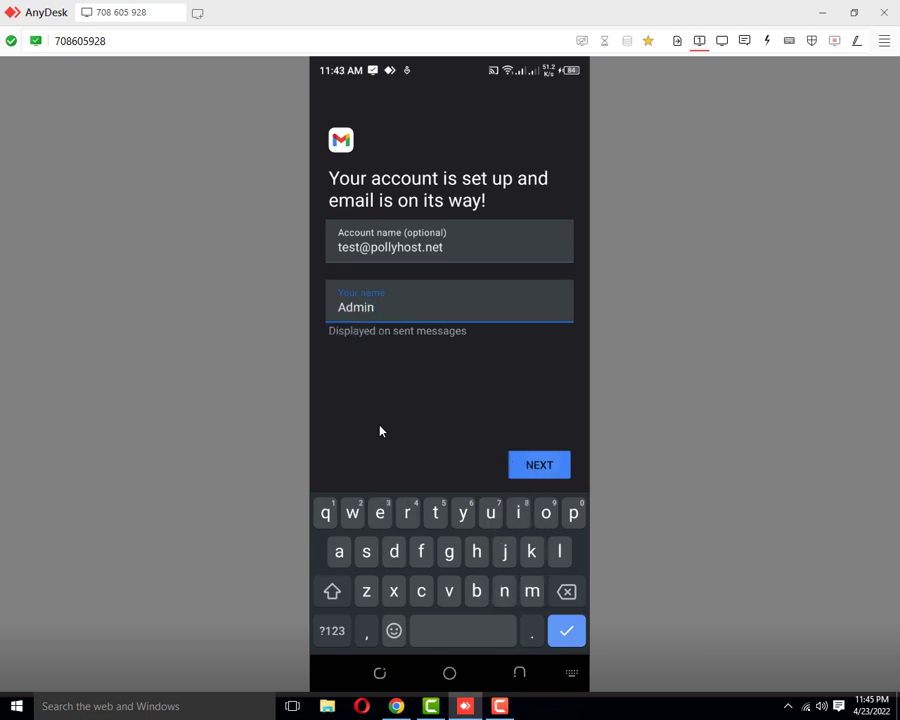
{"action": "key", "text": "Return"}
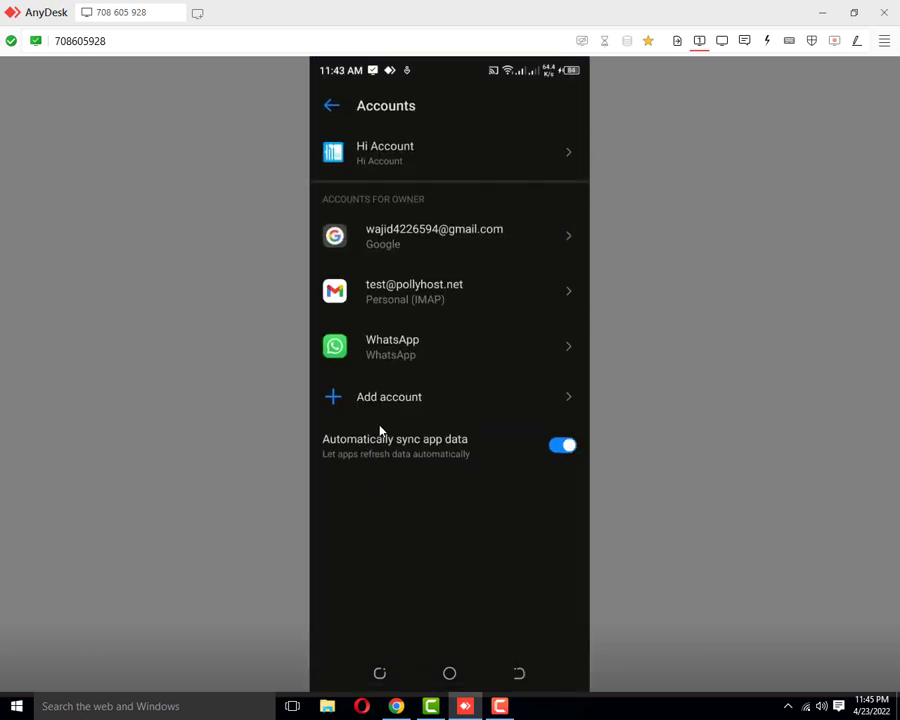